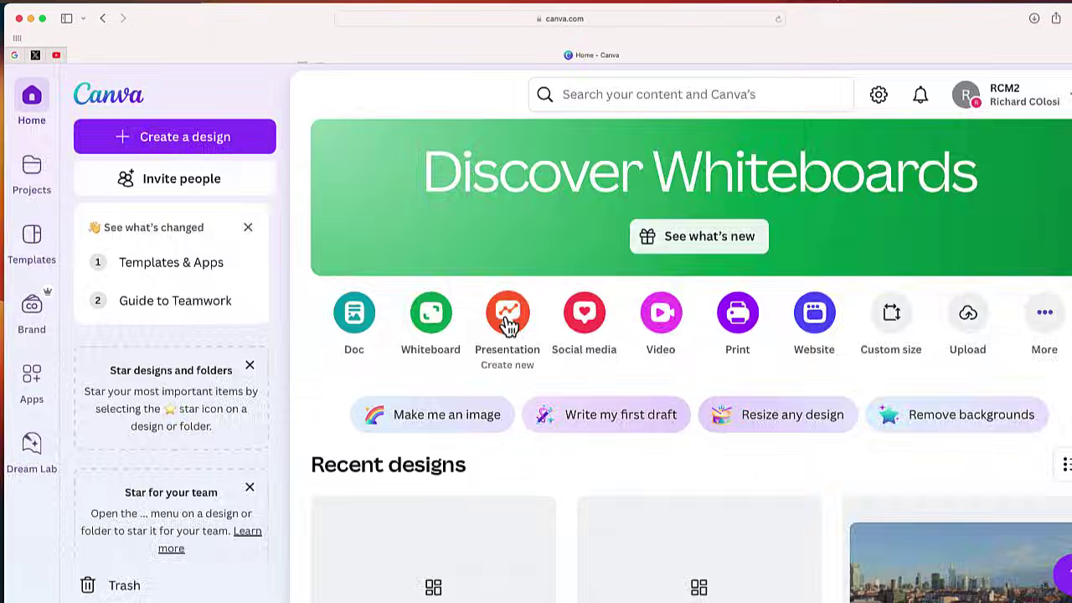
Create a blank presentation and put the cursor in the Design panel's template search box.
left_click(507, 320)
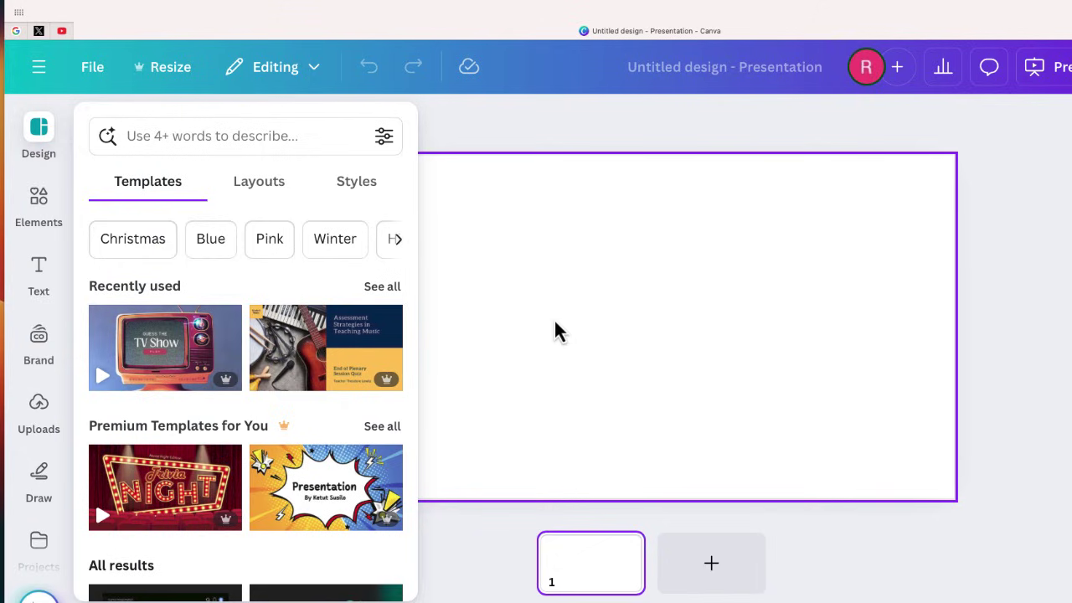
left_click(39, 130)
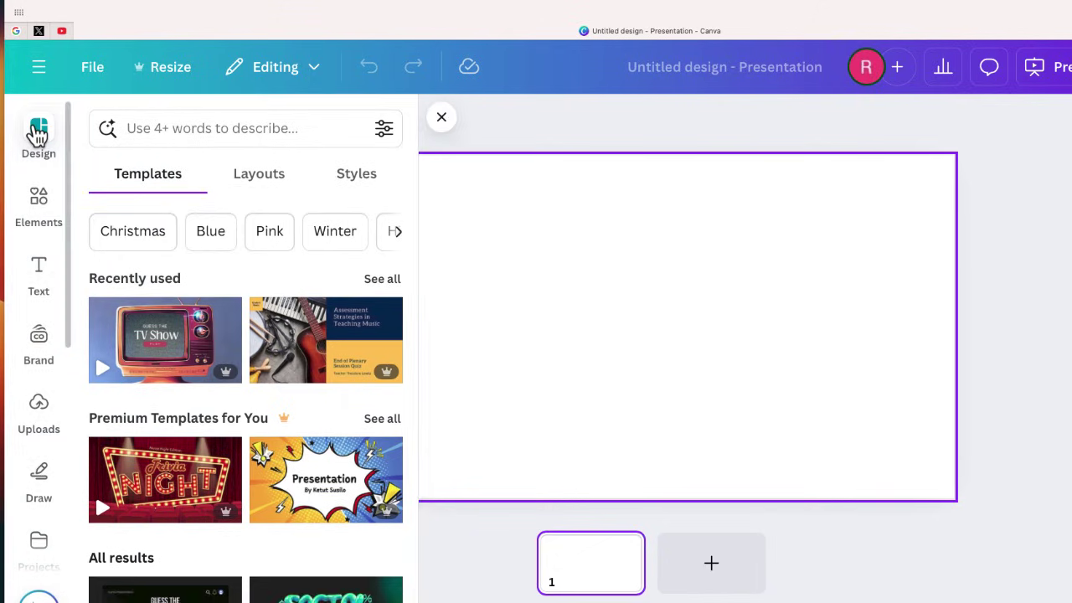
left_click(38, 133)
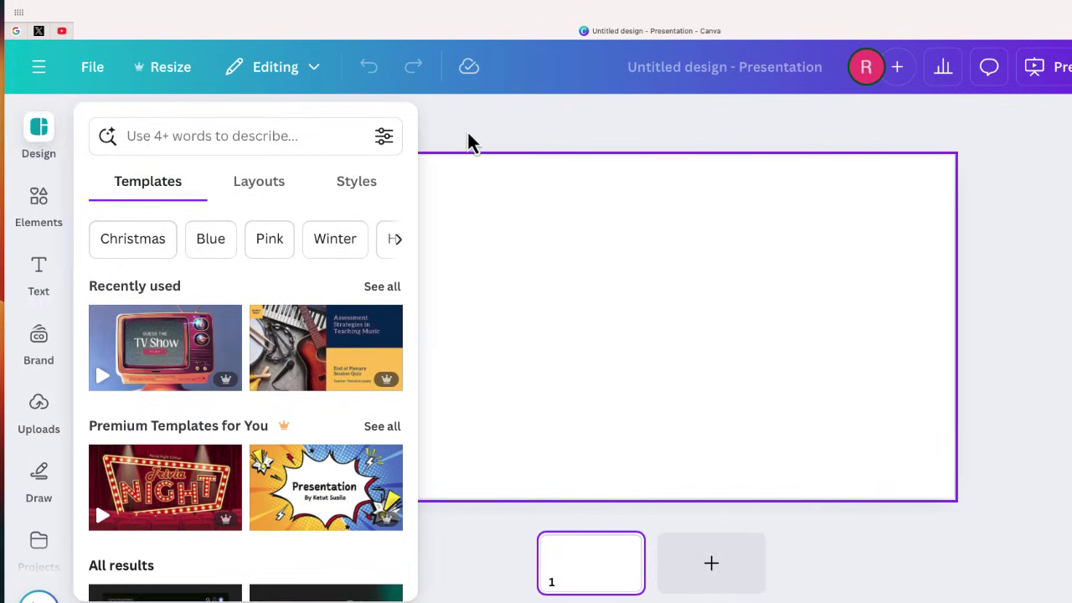
left_click(35, 134)
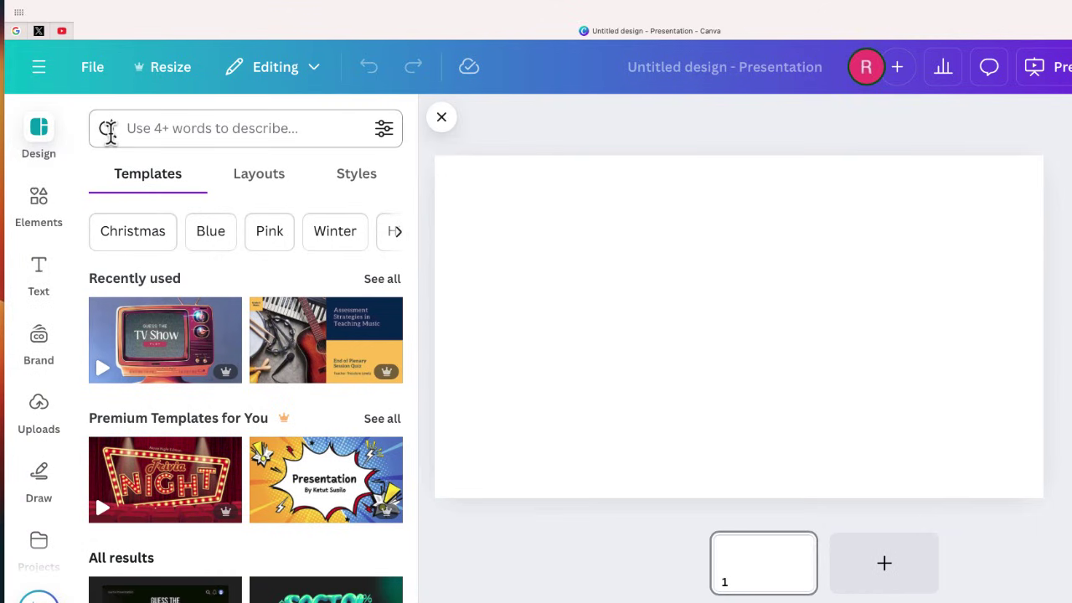
left_click(148, 128)
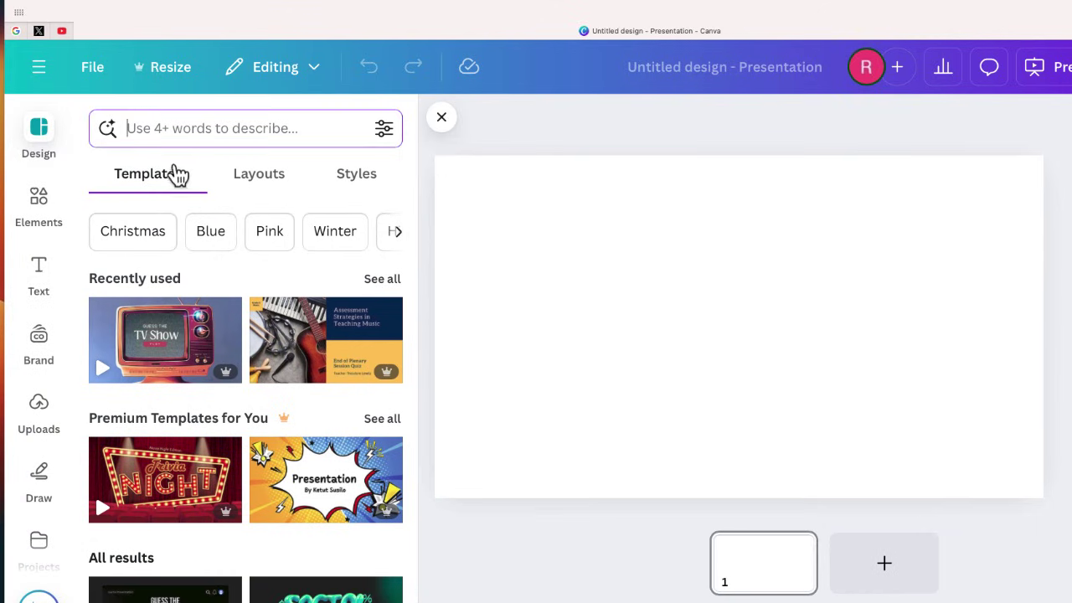
scroll(185, 394, "down", 5)
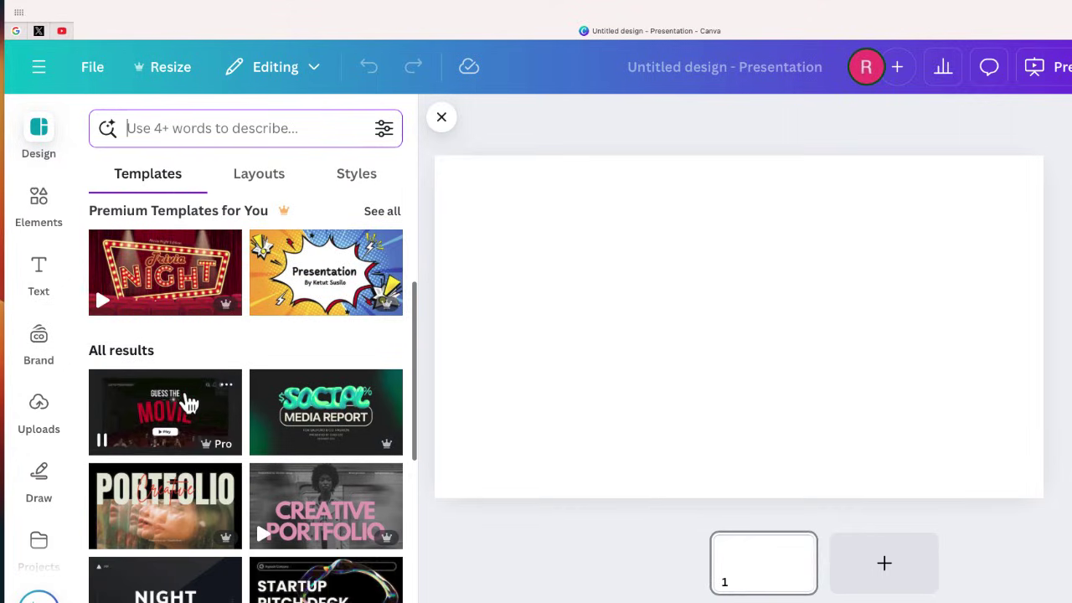
scroll(186, 402, "up", 5)
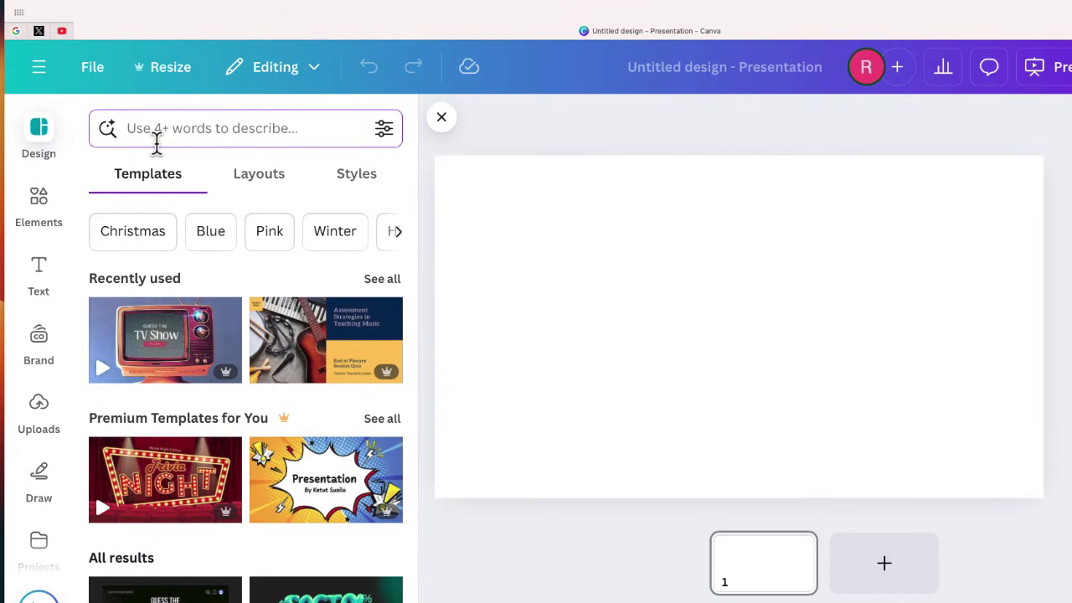
Search templates with the pasted 'Create a 10 slide presentation…' YouTube advice prompt.
key("ctrl+v")
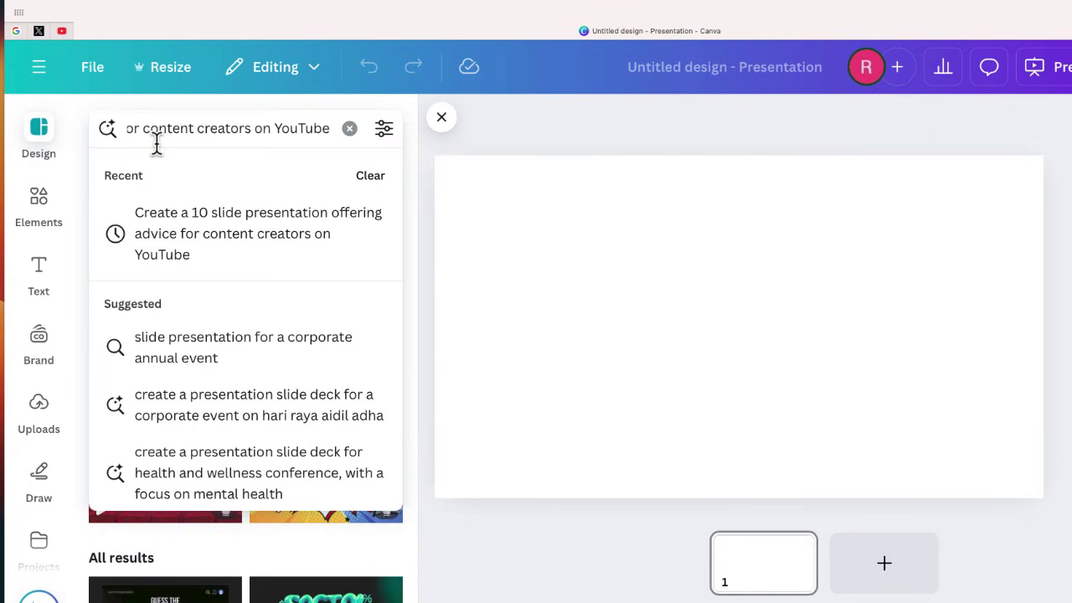
left_click_drag(208, 123, 280, 134)
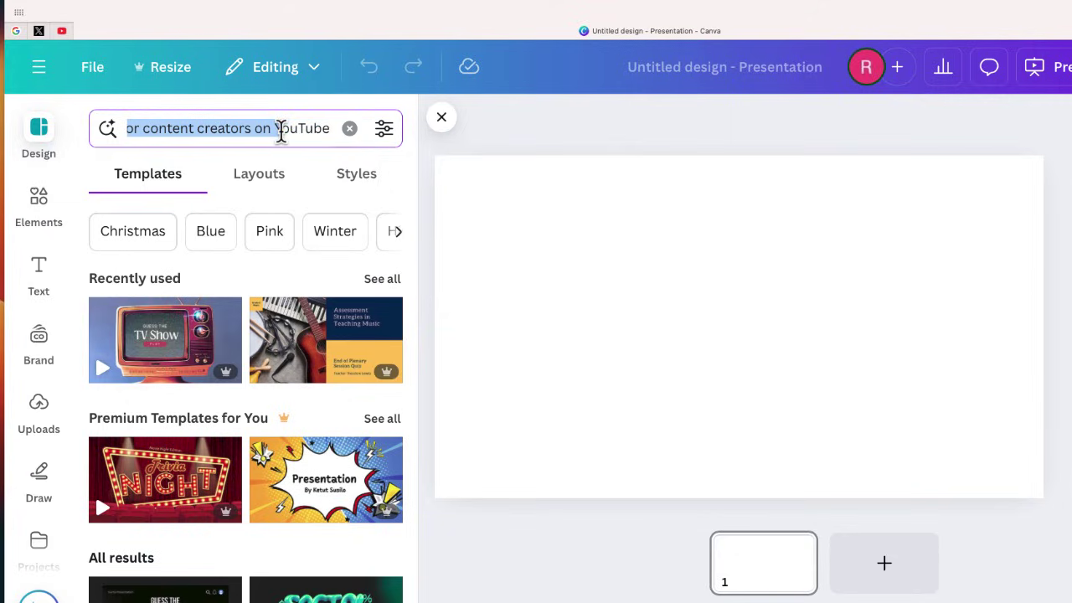
left_click(281, 134)
key("Return")
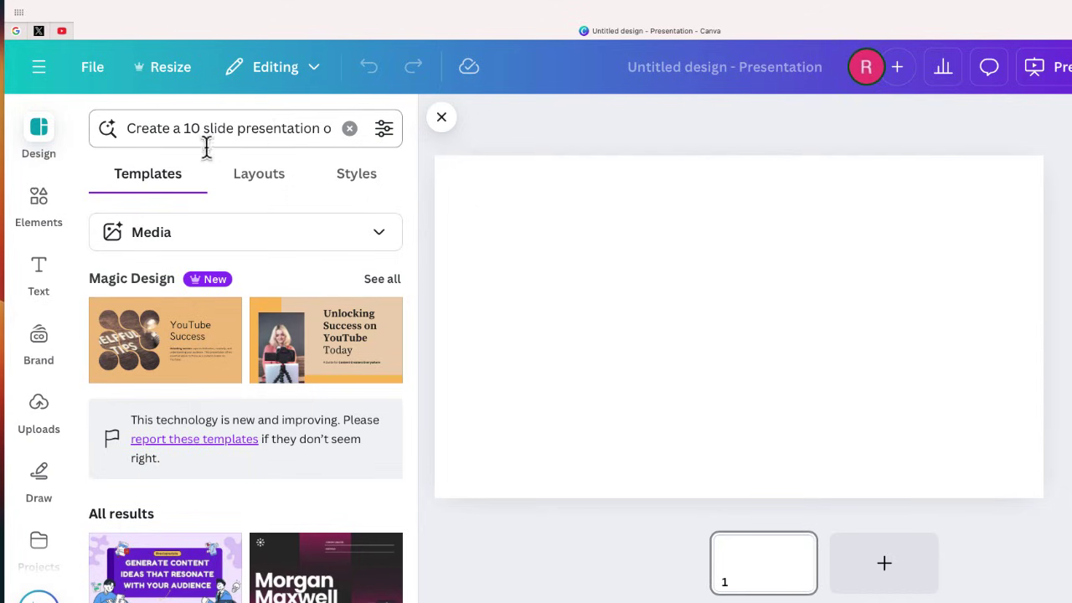
Preview the Magic Design results, then list all seven YouTube success designs.
mouse_move(199, 326)
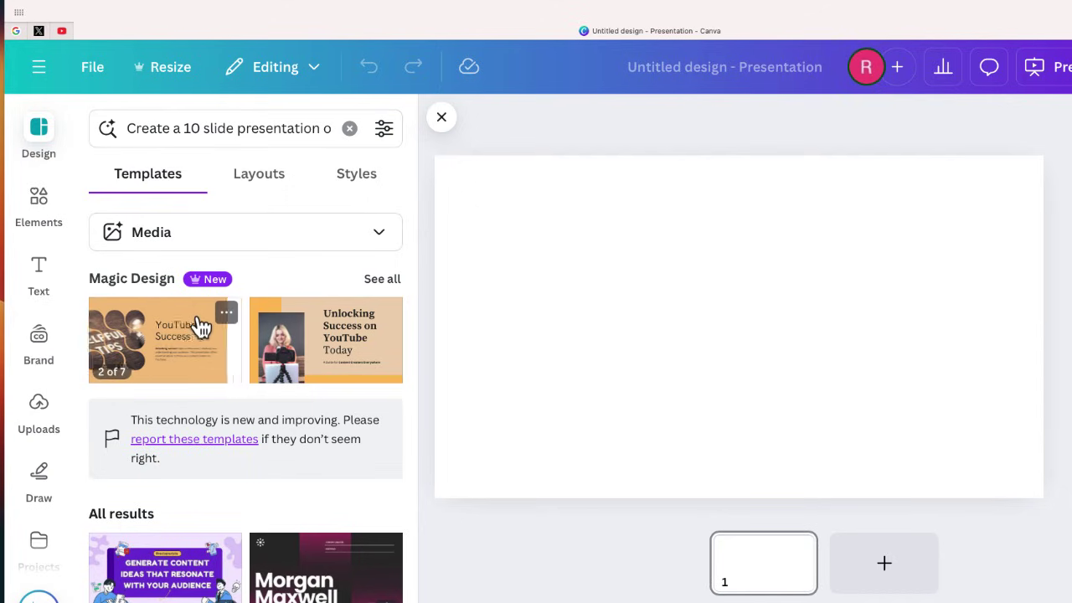
mouse_move(310, 352)
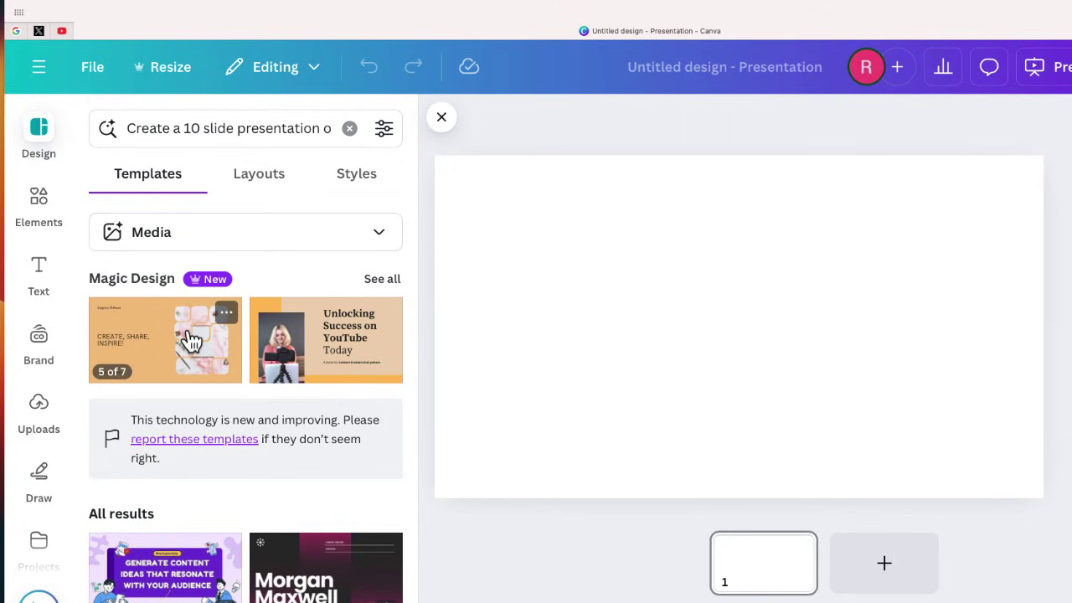
left_click(381, 283)
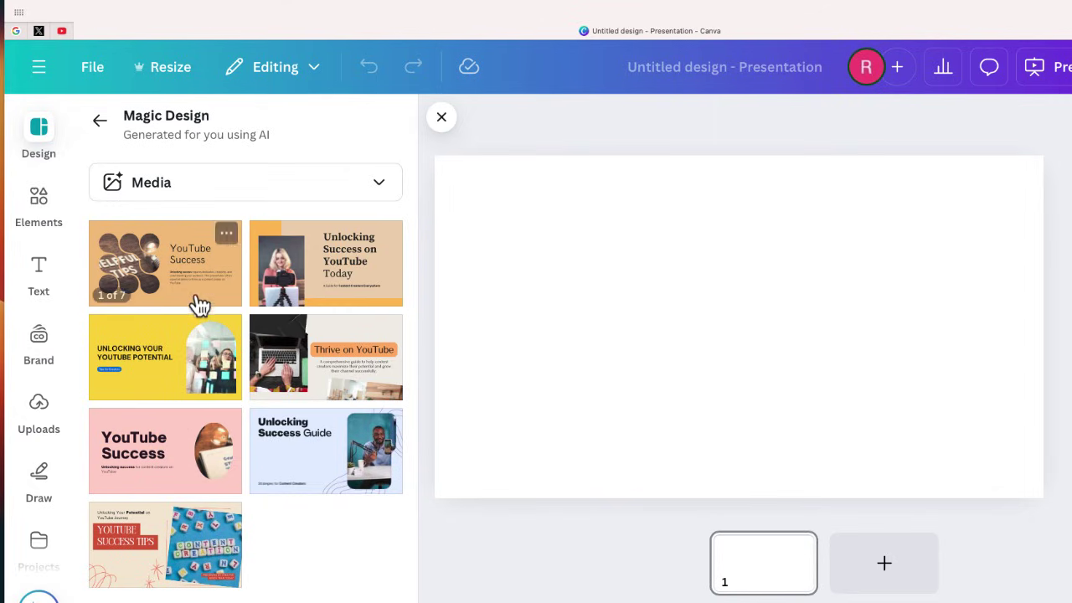
Apply all seven pages of 'Unlocking Success on YouTube' and view the audience slides.
left_click(326, 293)
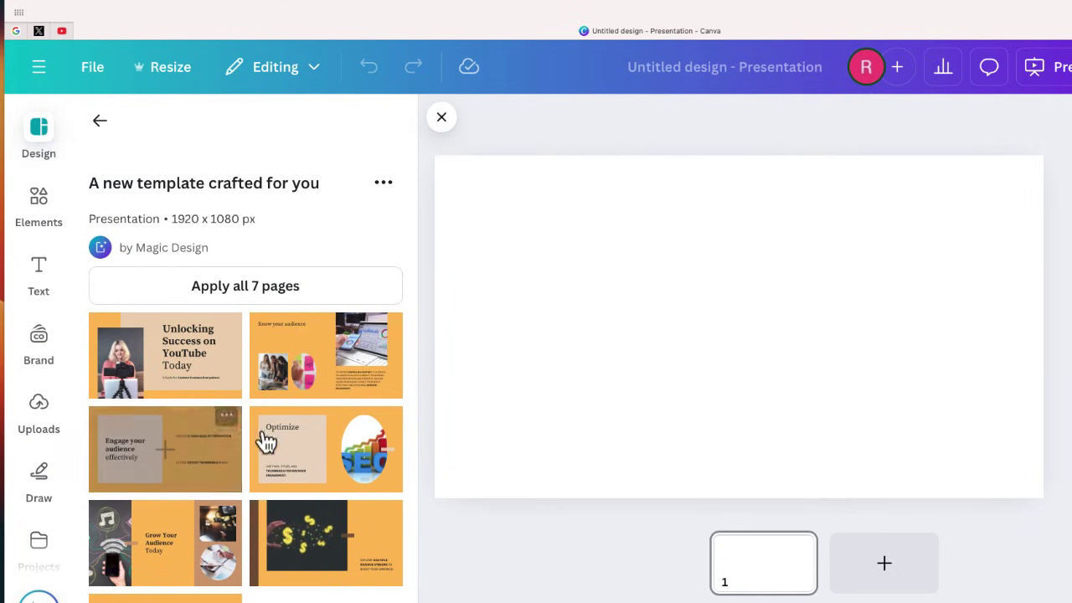
left_click(258, 296)
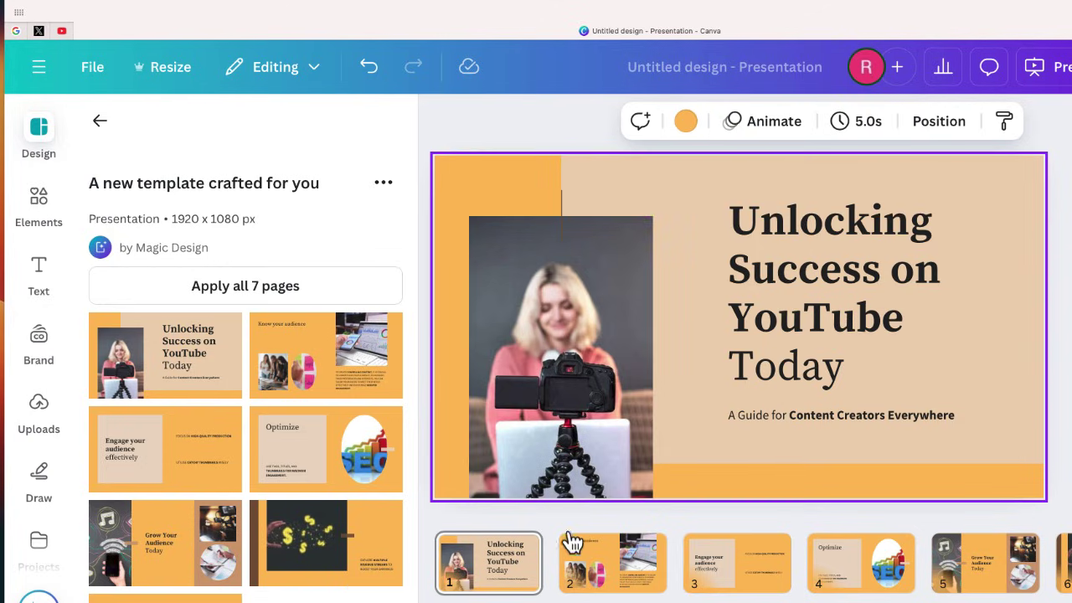
left_click(626, 578)
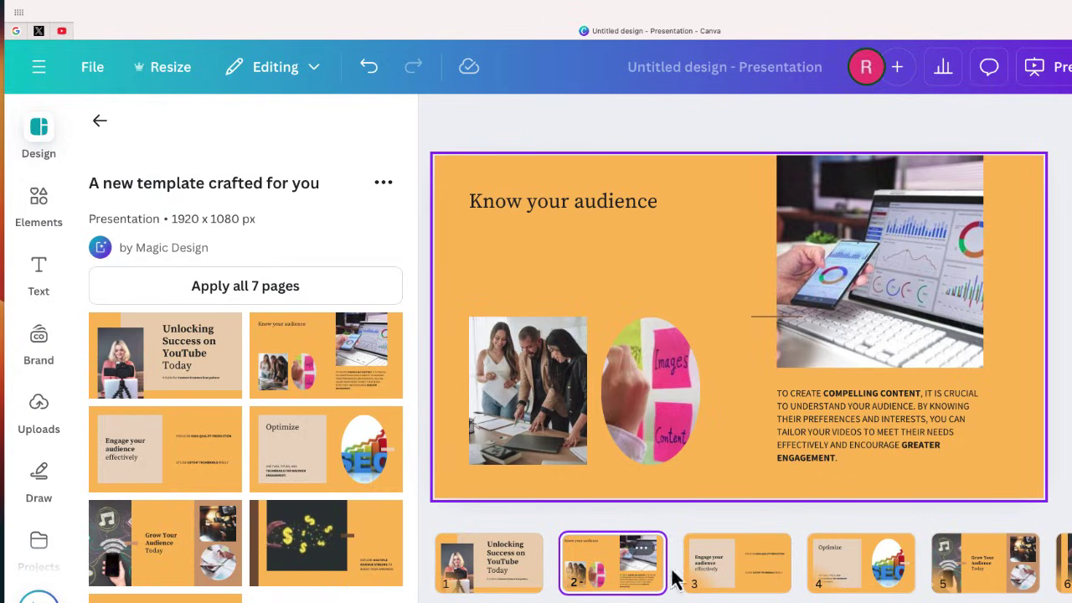
left_click(735, 571)
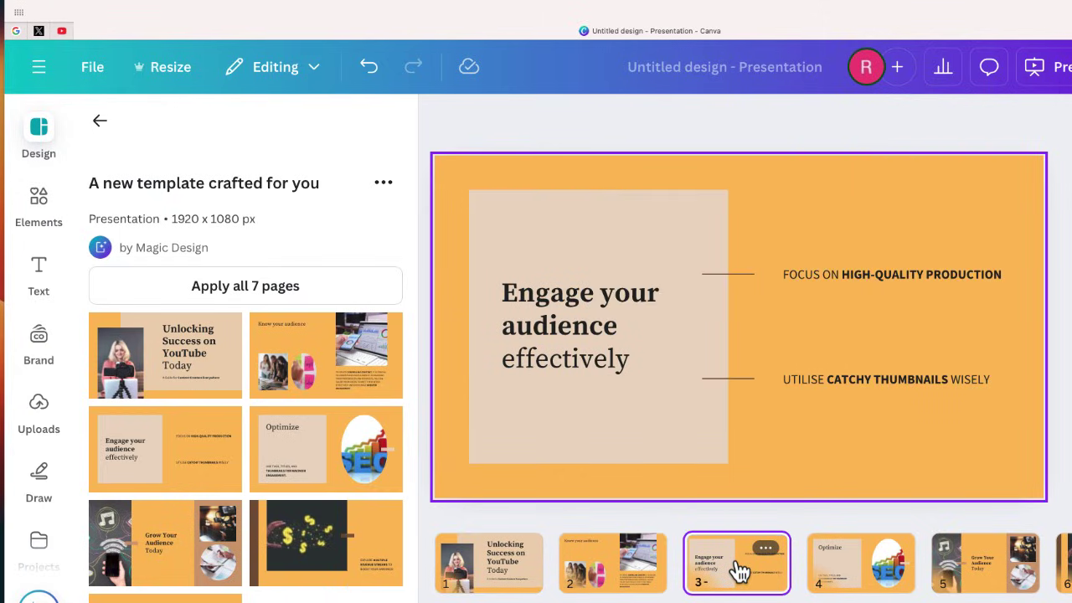
View the Optimize, Grow Your Audience Today, revenue streams and closing quote slides.
left_click(868, 570)
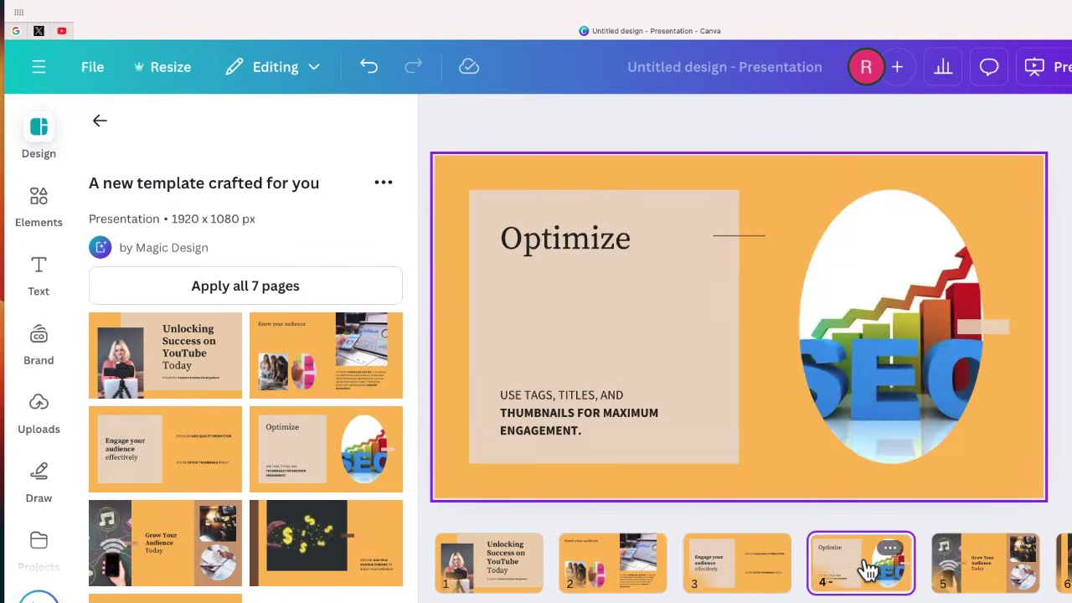
left_click(1013, 571)
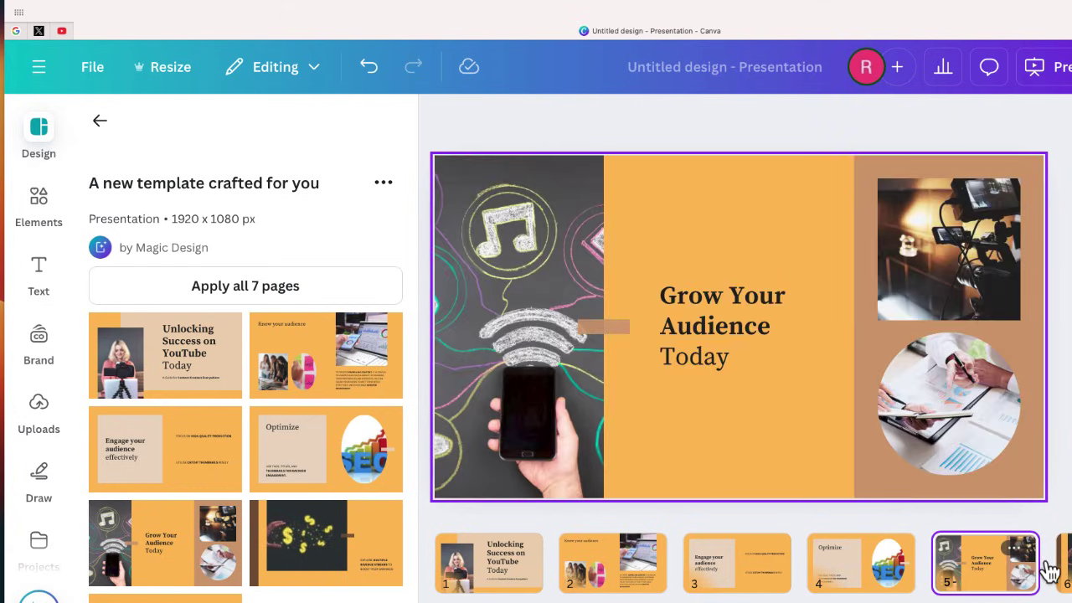
left_click(1062, 573)
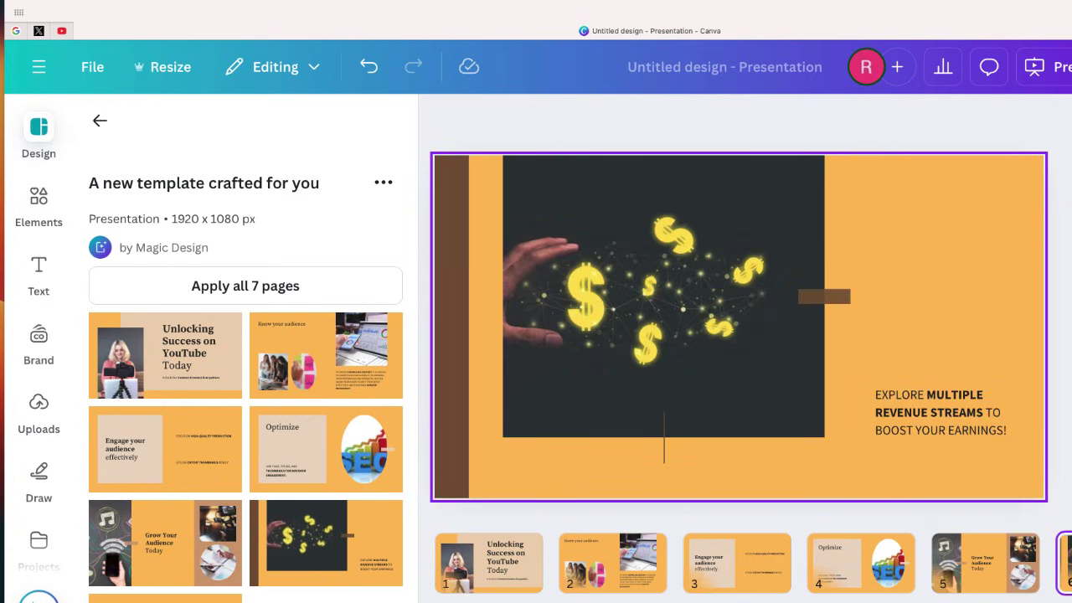
key("Page_Down")
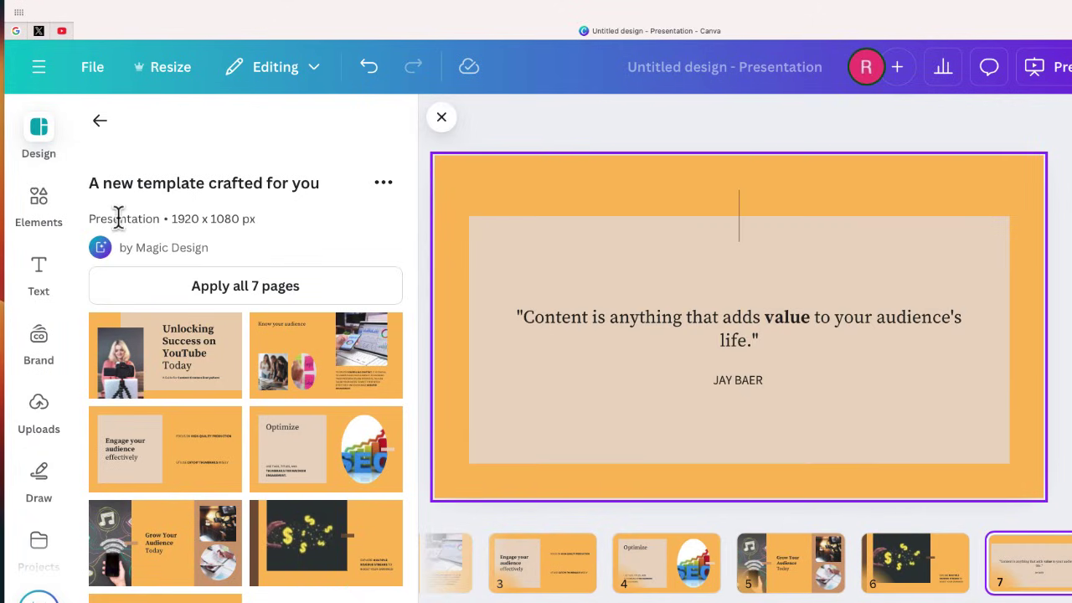
Apply all 7 pages of the 'YouTube Success' Magic Design instead.
left_click(100, 121)
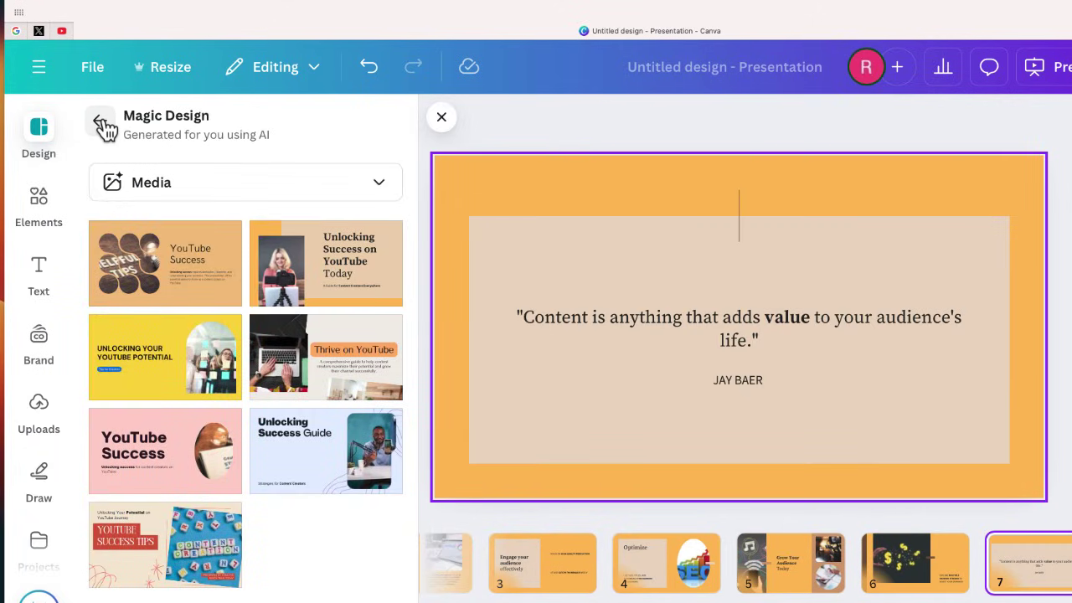
left_click(189, 272)
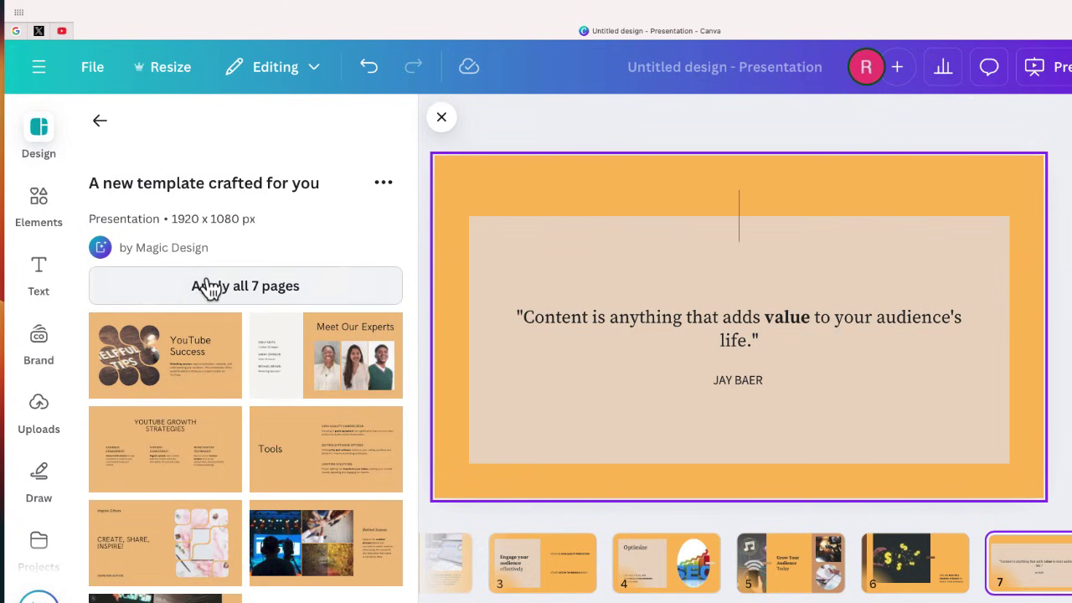
left_click(210, 287)
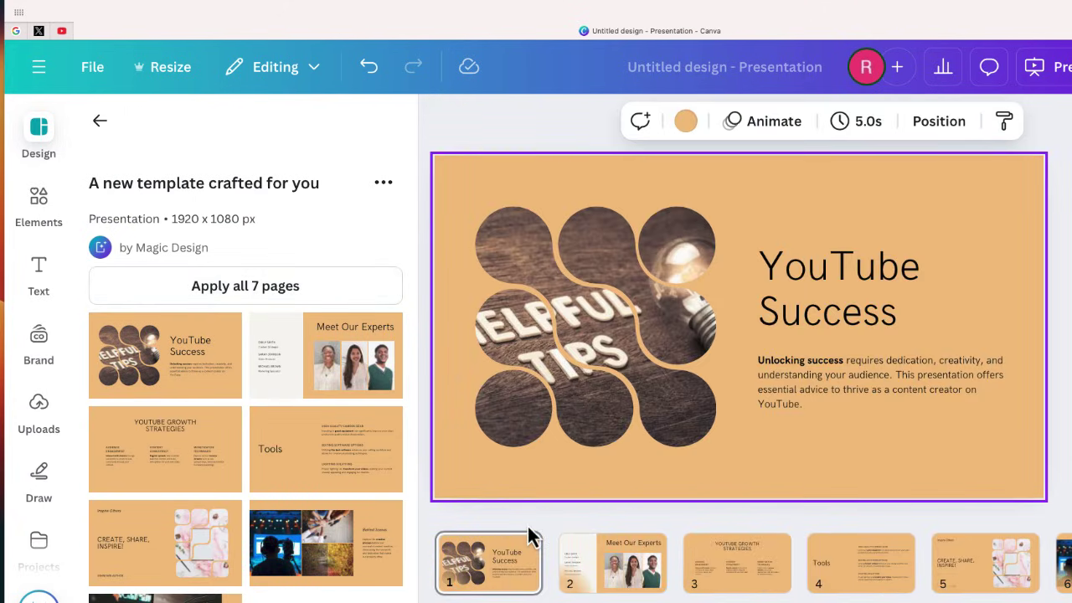
Review slides 2–7, from Meet Our Experts through Stay in touch.
left_click(627, 563)
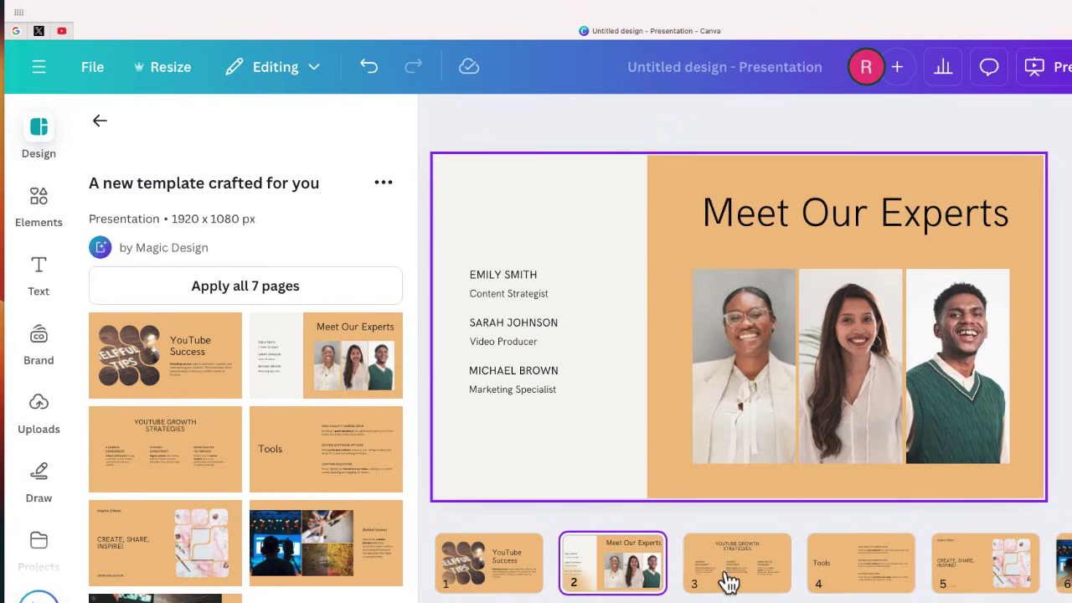
left_click(753, 584)
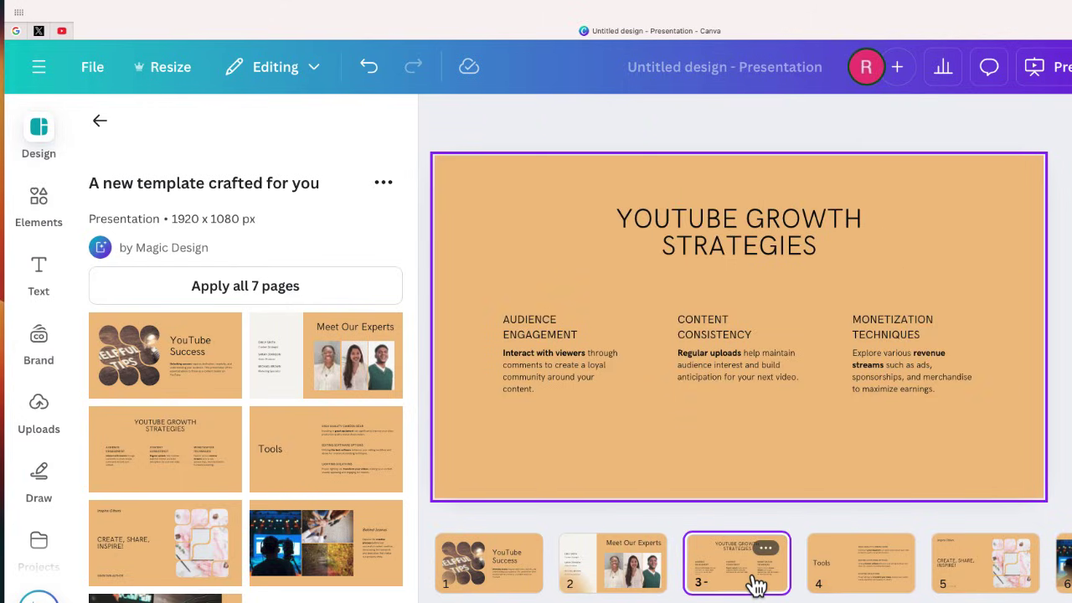
left_click(886, 579)
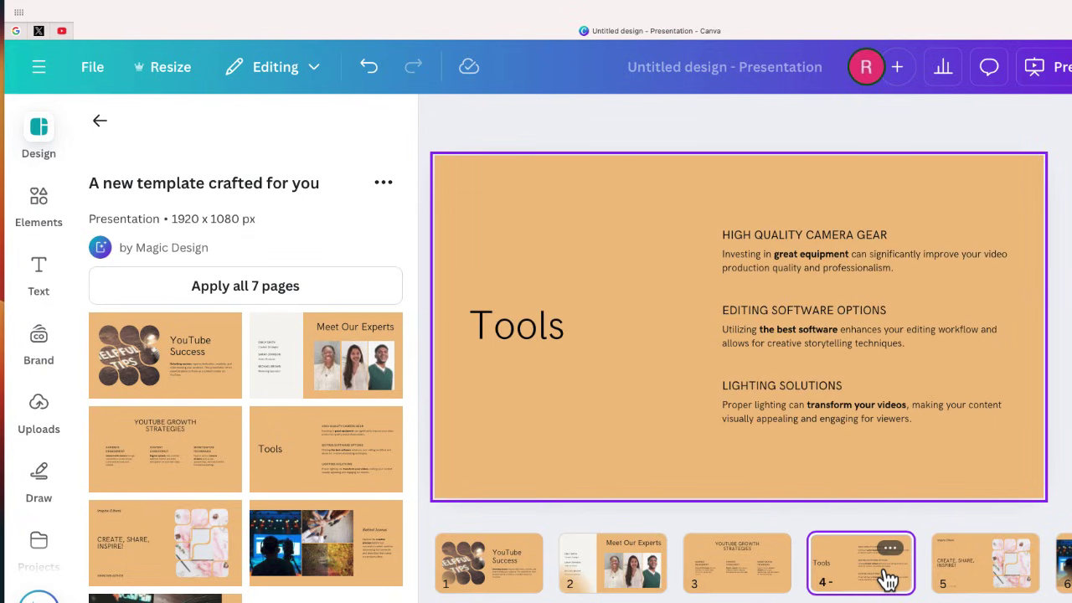
left_click(985, 576)
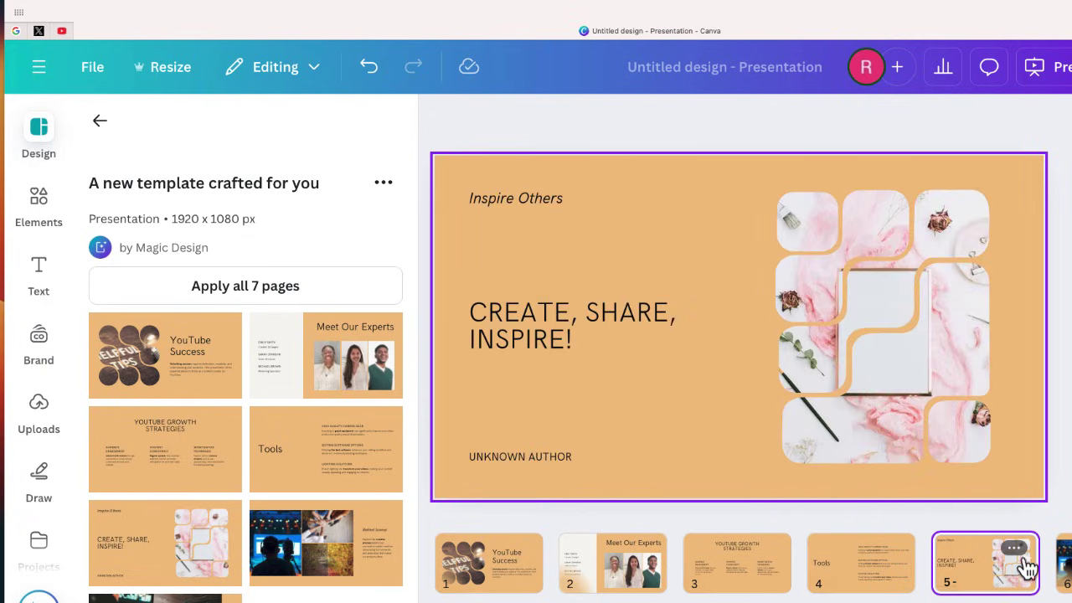
left_click(1064, 562)
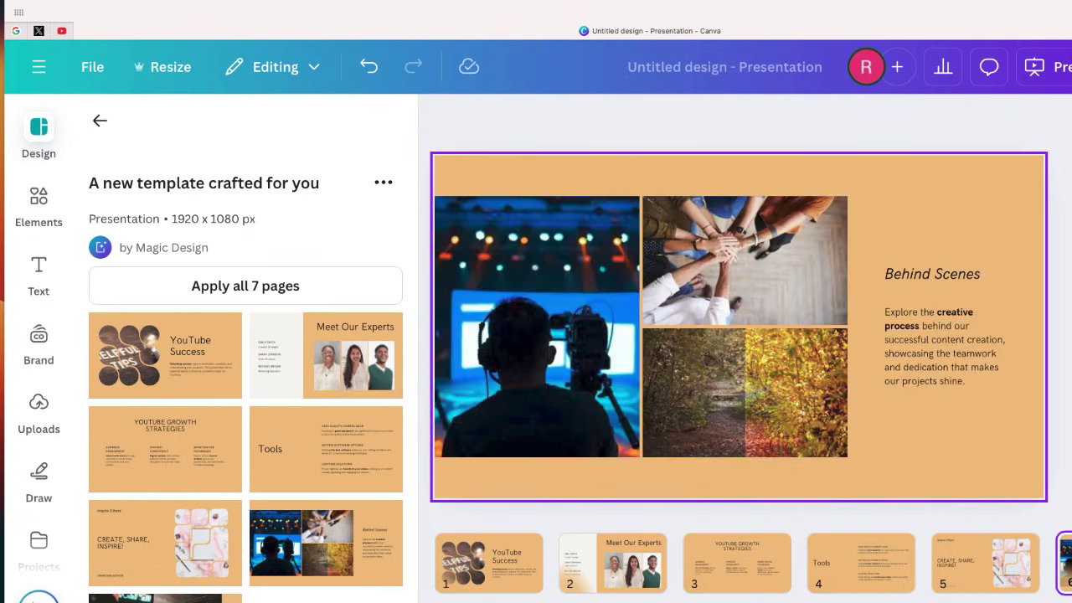
left_click(1064, 563)
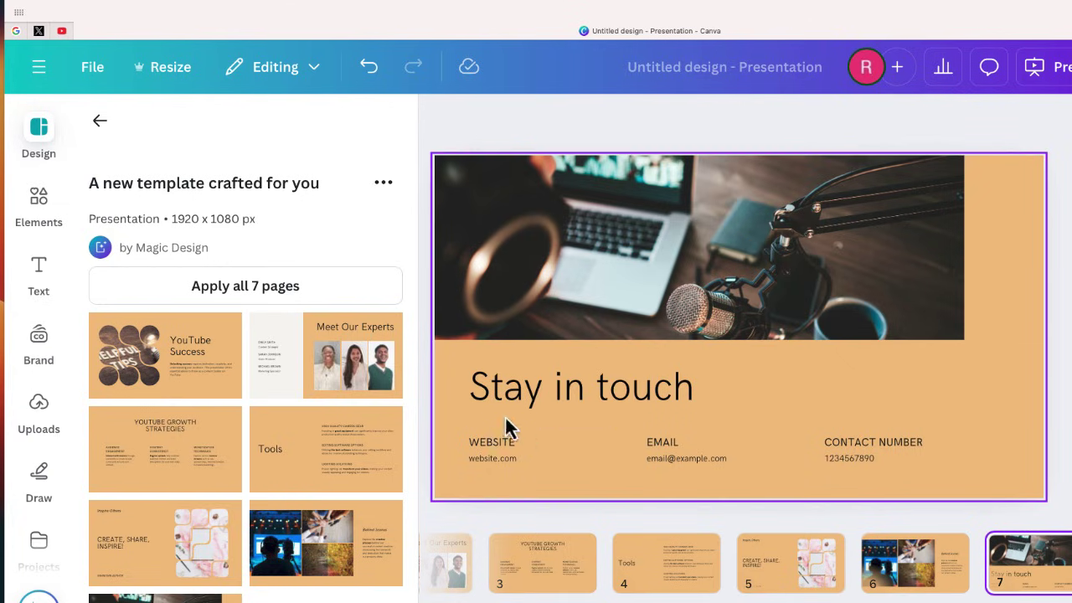
Select the microphone photo, the Stay in touch heading and the WEBSITE contact group.
left_click(563, 310)
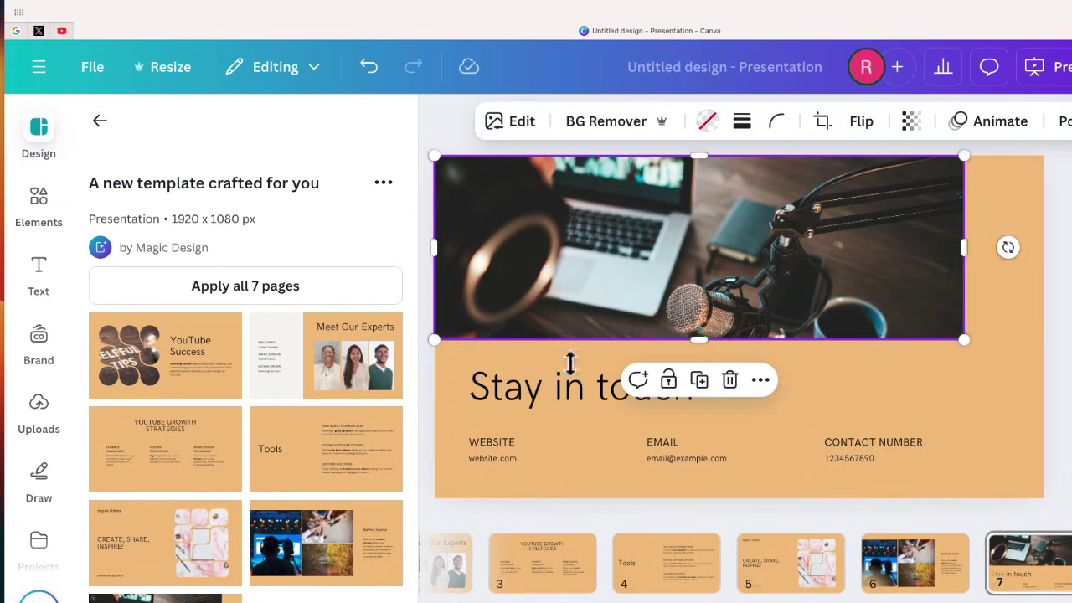
left_click(546, 390)
left_click(547, 392)
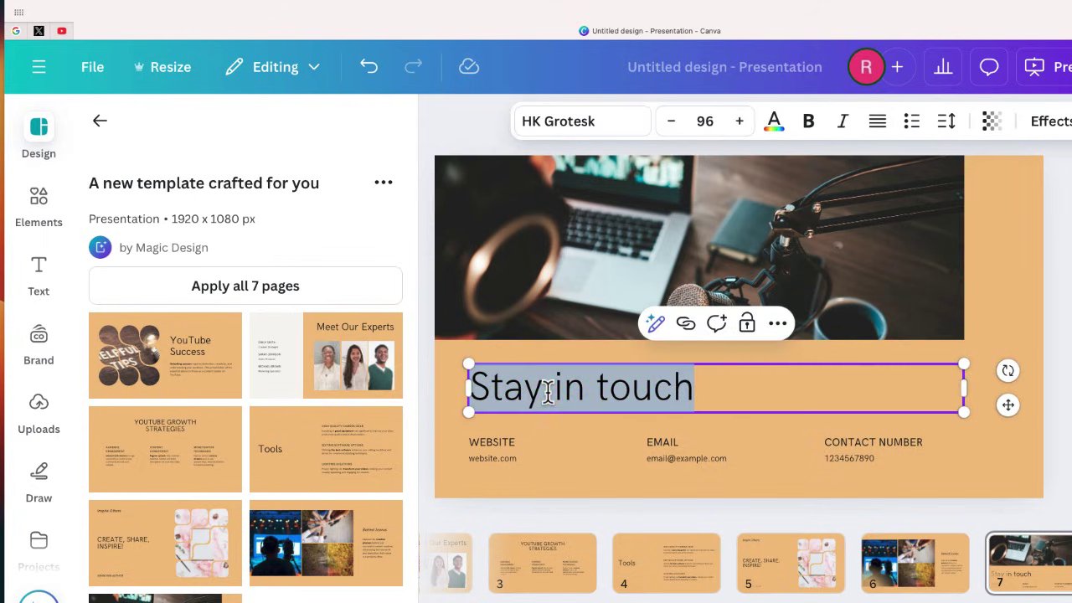
left_click(555, 441)
Deselect the elements and return to slide 1, YouTube Success.
left_click(459, 356)
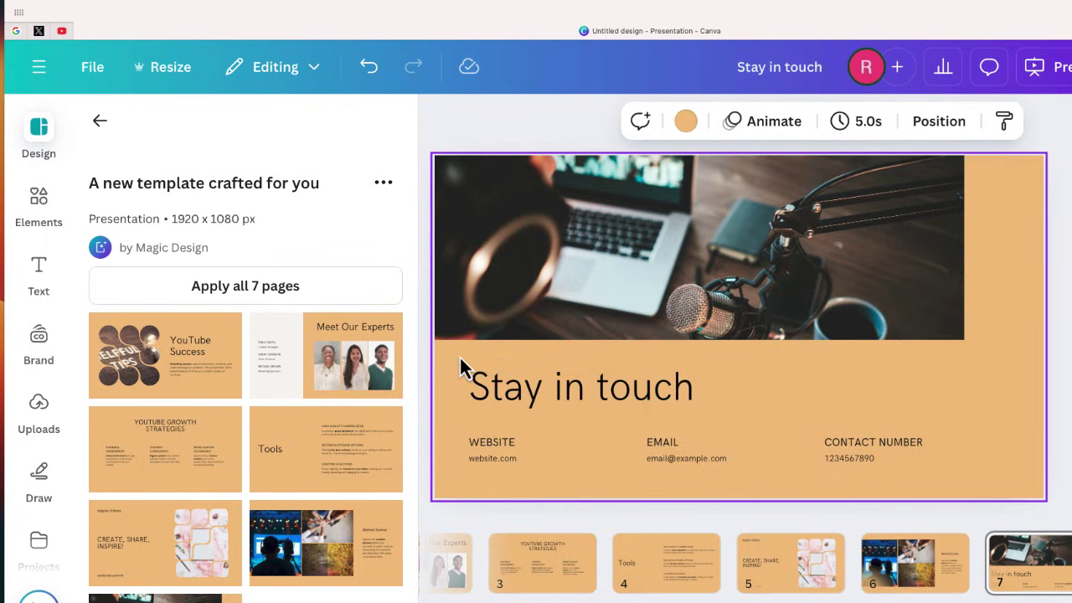
scroll(691, 581, "left", 3)
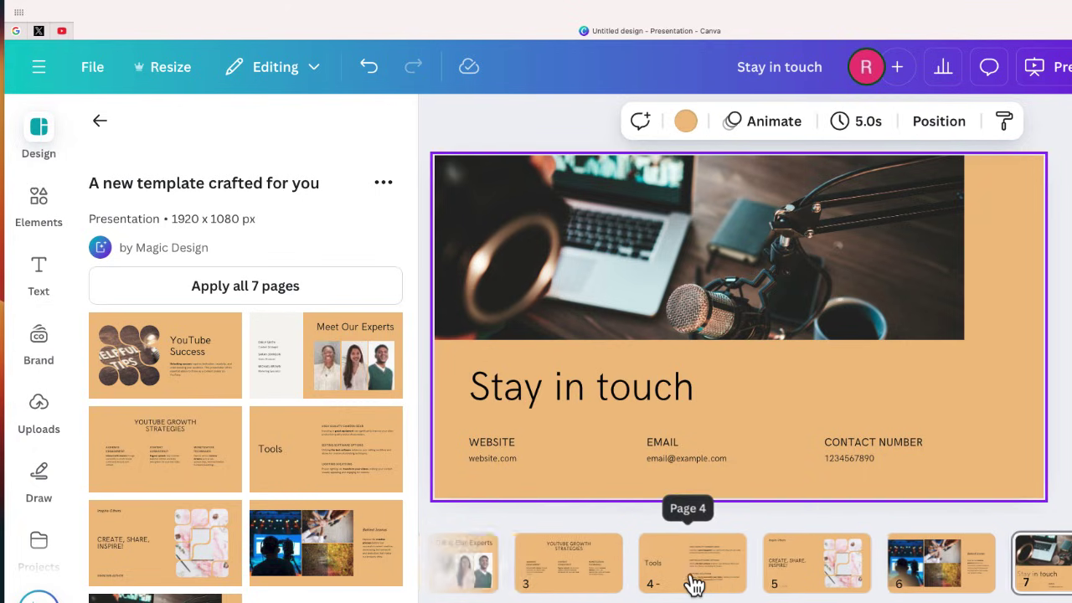
left_click(507, 568)
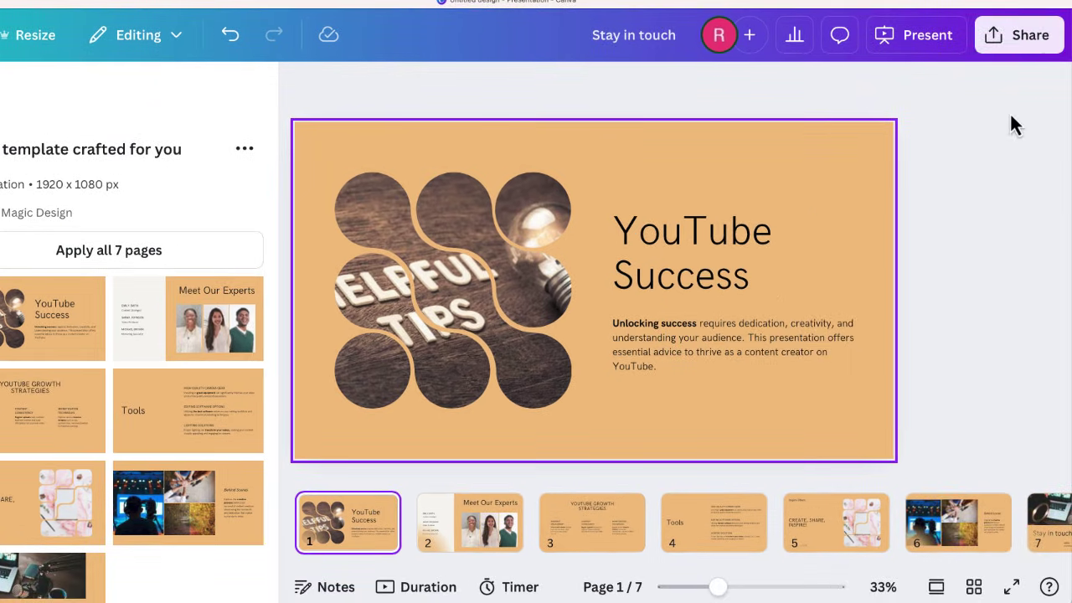
left_click(1020, 37)
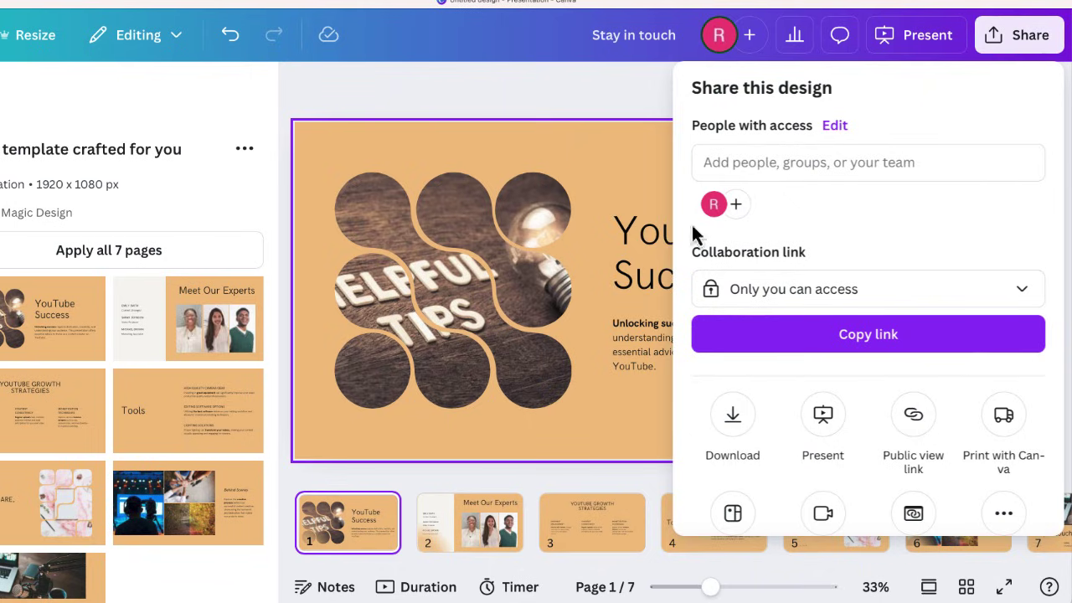
left_click(491, 93)
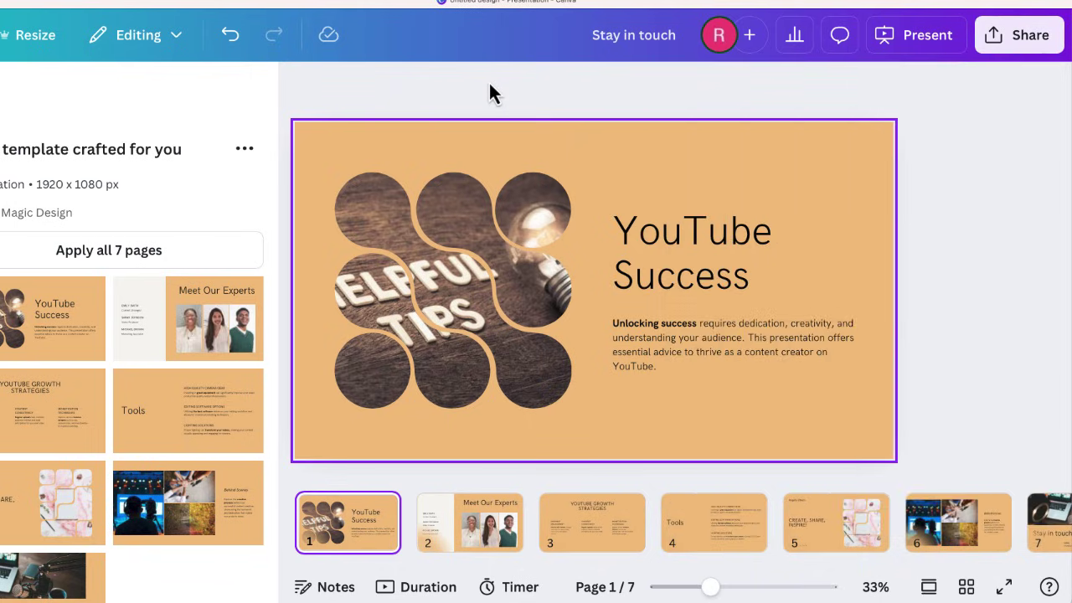